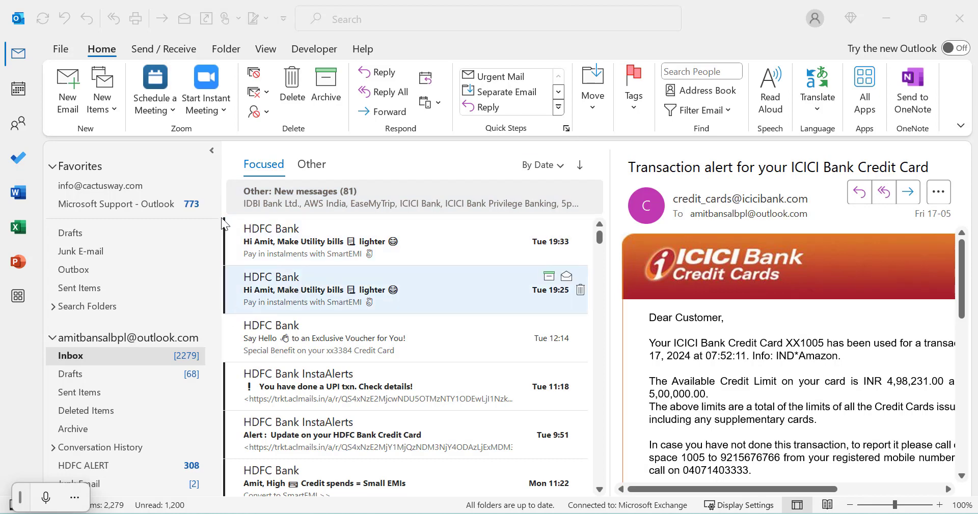
Delete the Tue 19:33 HDFC Bank utility-bills email and view it in Deleted Items
{"action": "left_click", "coordinate": [300, 244]}
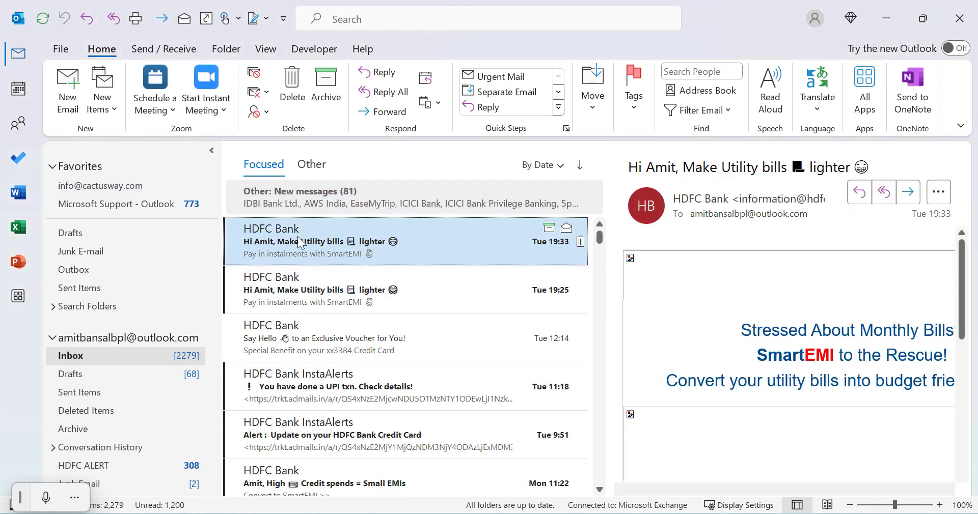
{"action": "left_click", "coordinate": [580, 242]}
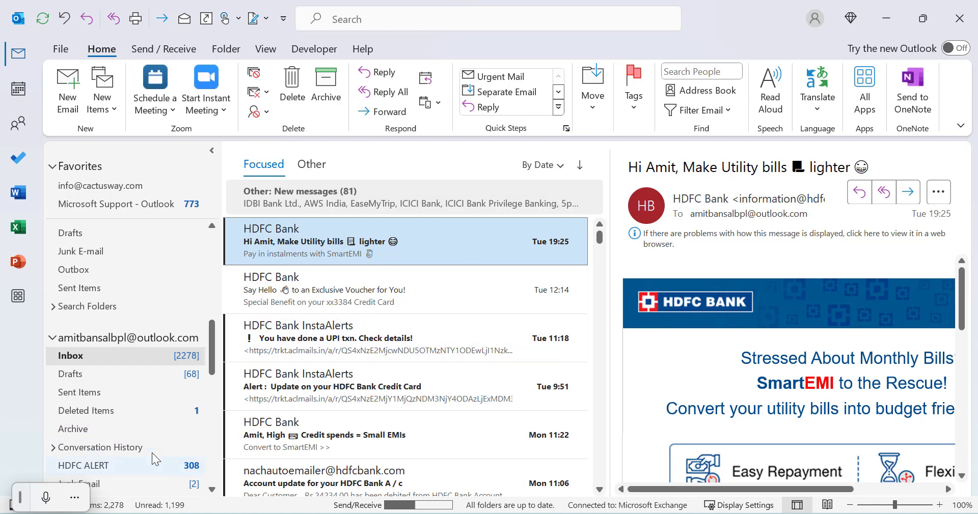
{"action": "left_click", "coordinate": [108, 414]}
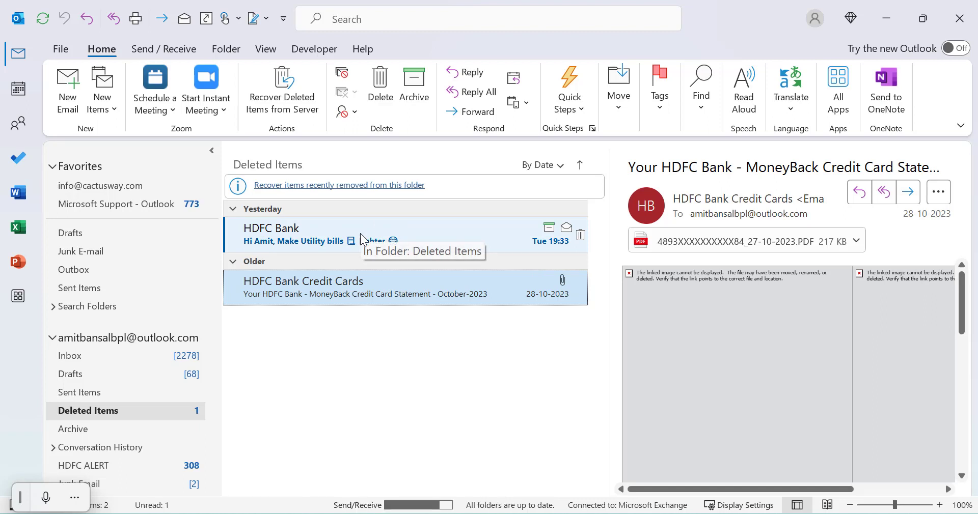
{"action": "left_click", "coordinate": [293, 244]}
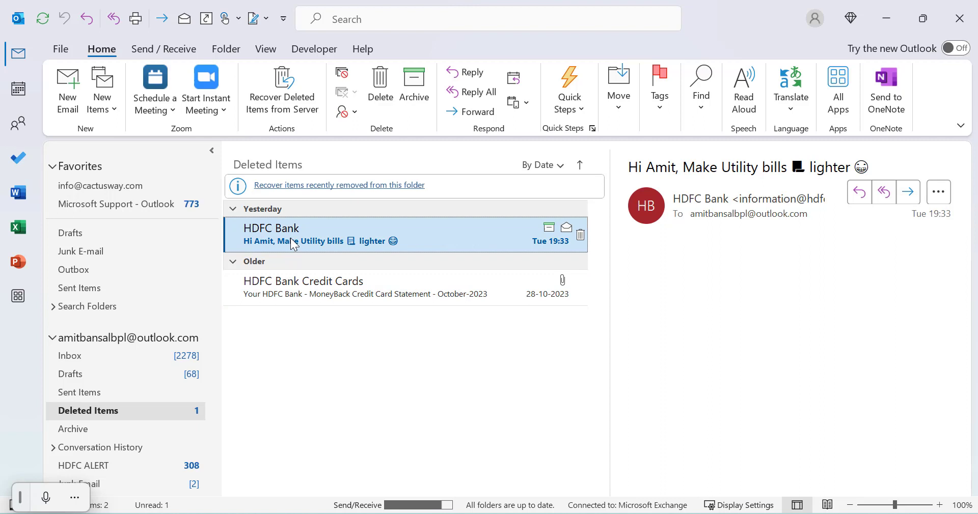
{"action": "right_click", "coordinate": [294, 243]}
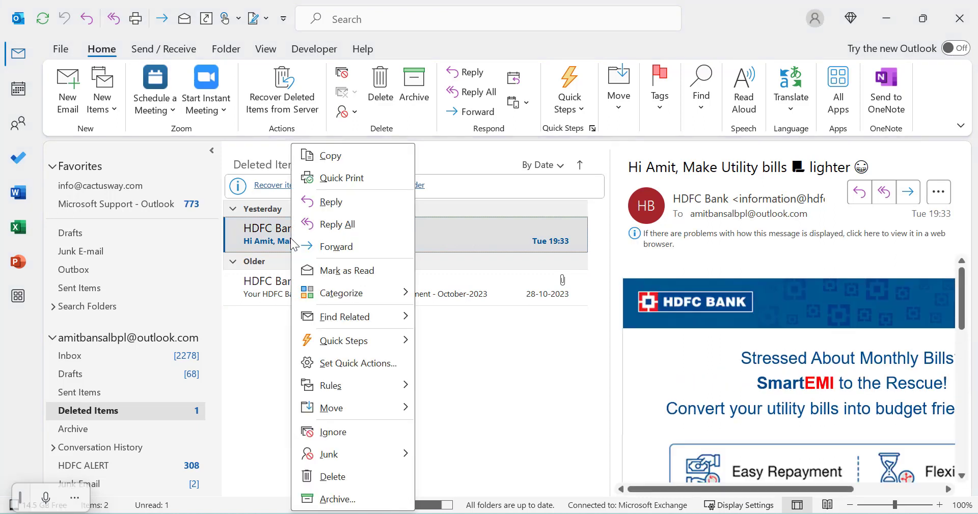
{"action": "mouse_move", "coordinate": [331, 407]}
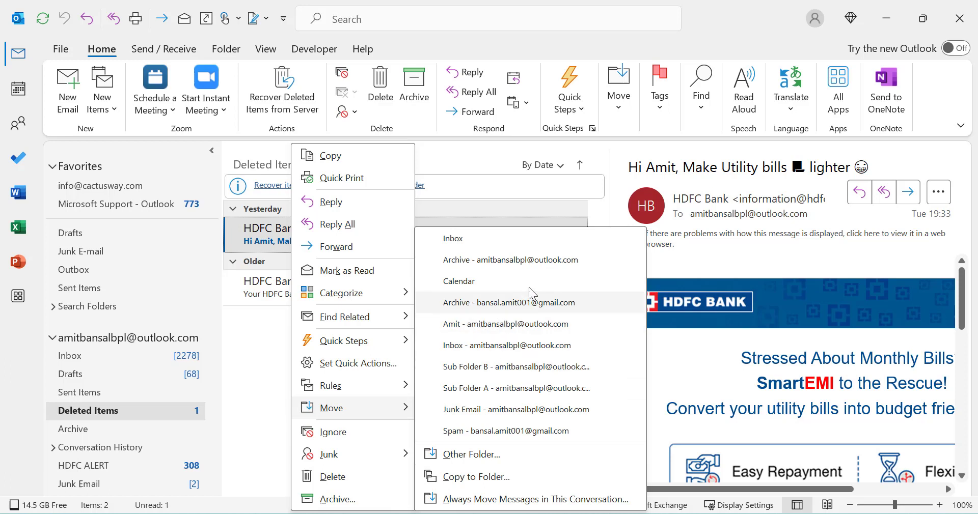
{"action": "left_click", "coordinate": [512, 240]}
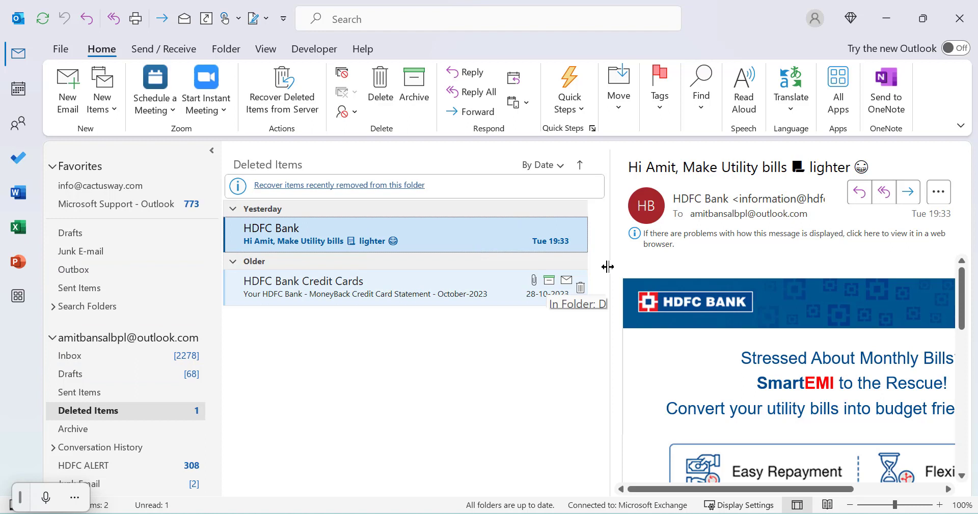
{"action": "mouse_move", "coordinate": [579, 235]}
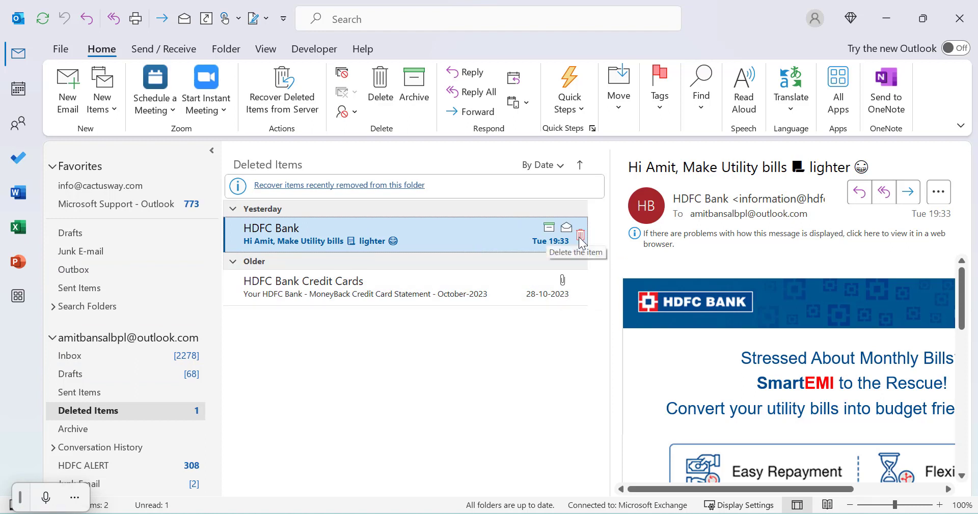
Permanently delete the HDFC Bank utility-bills email from Deleted Items, confirming with Yes
{"action": "left_click", "coordinate": [581, 236]}
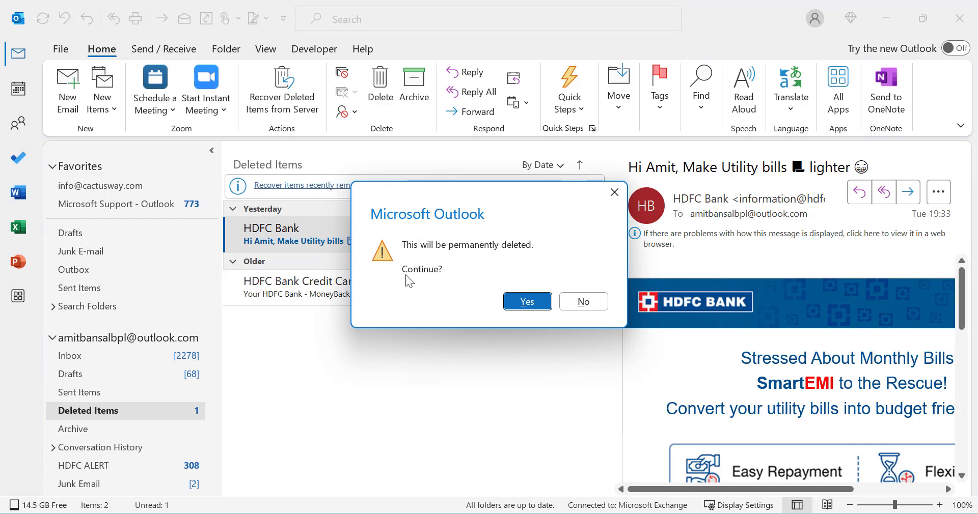
{"action": "left_click", "coordinate": [528, 304]}
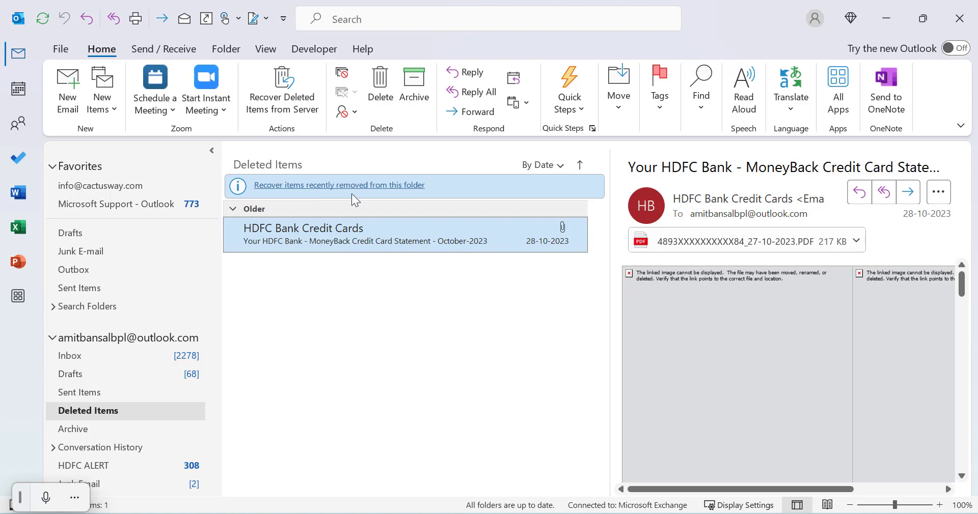
Restore the 'Make Utility bills' HDFC Bank email from recently removed items into Deleted Items
{"action": "left_click", "coordinate": [397, 186]}
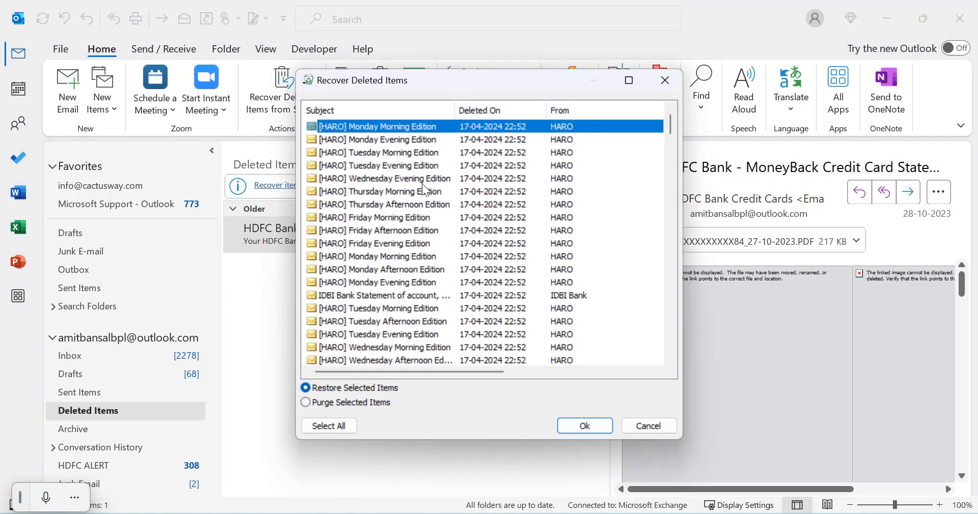
{"action": "scroll", "coordinate": [515, 262], "scroll_direction": "down", "scroll_amount": 3}
{"action": "scroll", "coordinate": [514, 262], "scroll_direction": "down", "scroll_amount": 5}
{"action": "scroll", "coordinate": [514, 262], "scroll_direction": "down", "scroll_amount": 5}
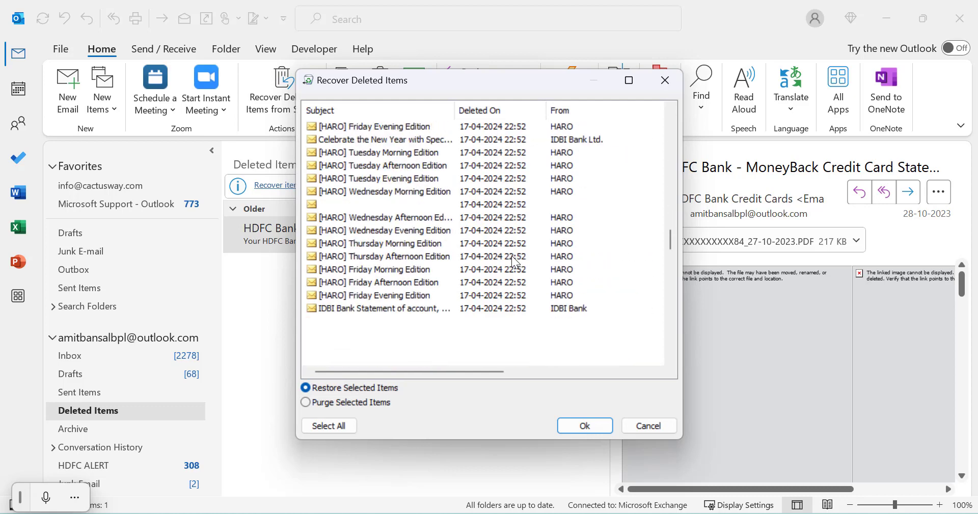
{"action": "scroll", "coordinate": [515, 262], "scroll_direction": "down", "scroll_amount": 5}
{"action": "scroll", "coordinate": [515, 262], "scroll_direction": "down", "scroll_amount": 5}
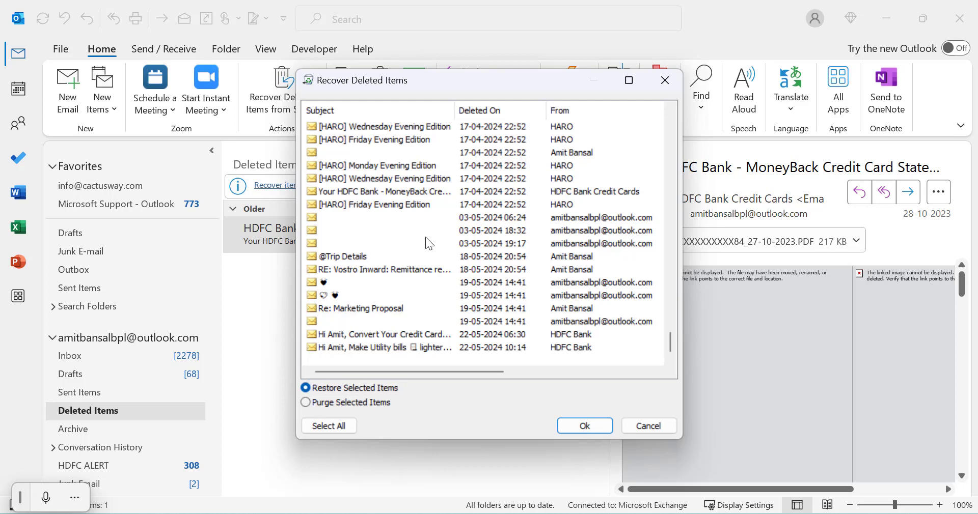
{"action": "scroll", "coordinate": [432, 239], "scroll_direction": "up", "scroll_amount": 4}
{"action": "scroll", "coordinate": [457, 232], "scroll_direction": "down", "scroll_amount": 4}
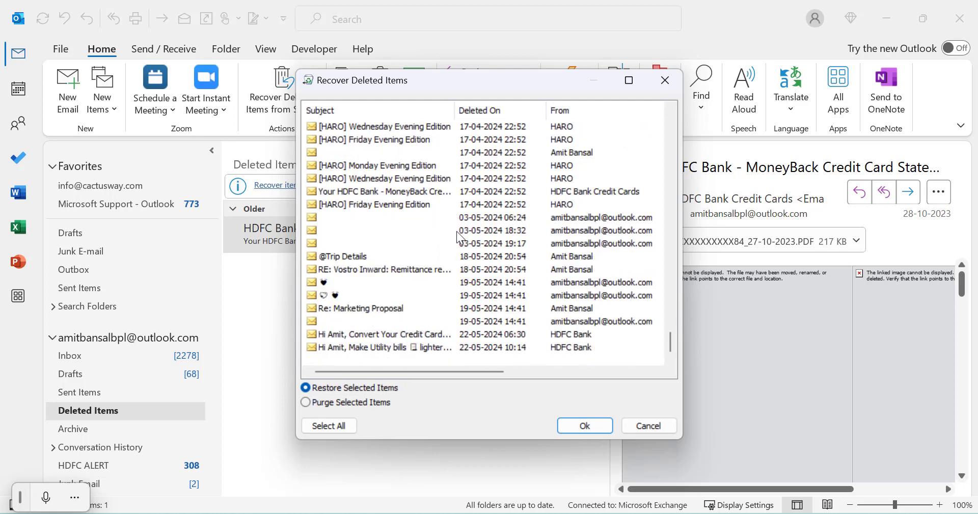
{"action": "left_click", "coordinate": [362, 349]}
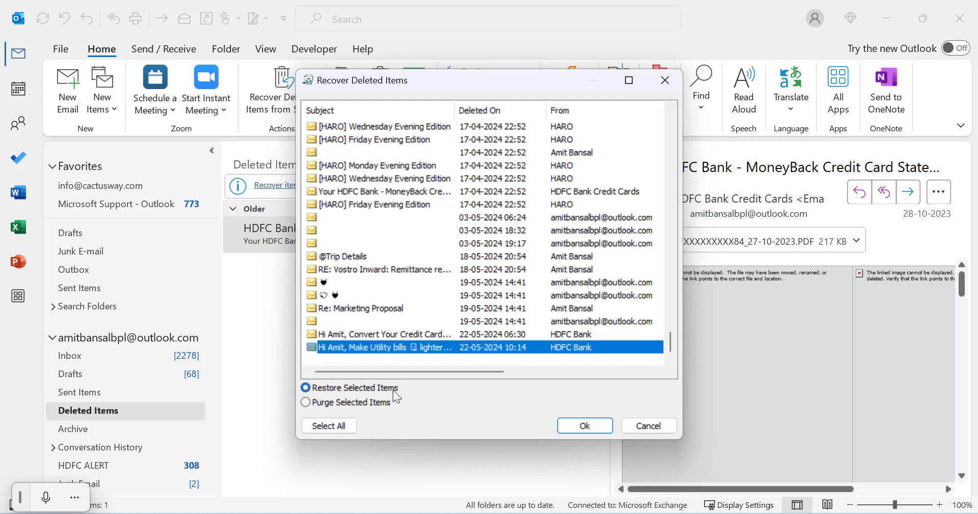
{"action": "left_click", "coordinate": [605, 425]}
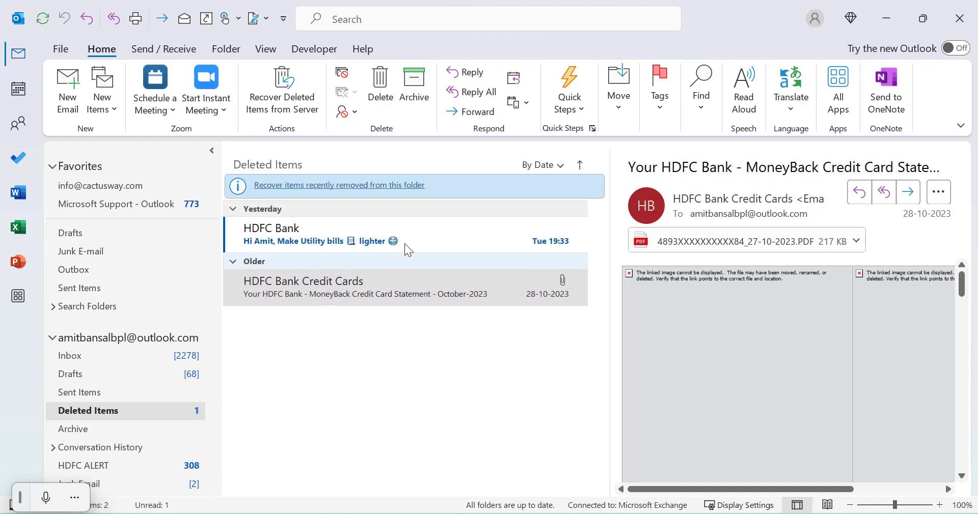
Move the recovered HDFC Bank utility-bills email to the Inbox and view the Inbox
{"action": "left_click", "coordinate": [404, 230]}
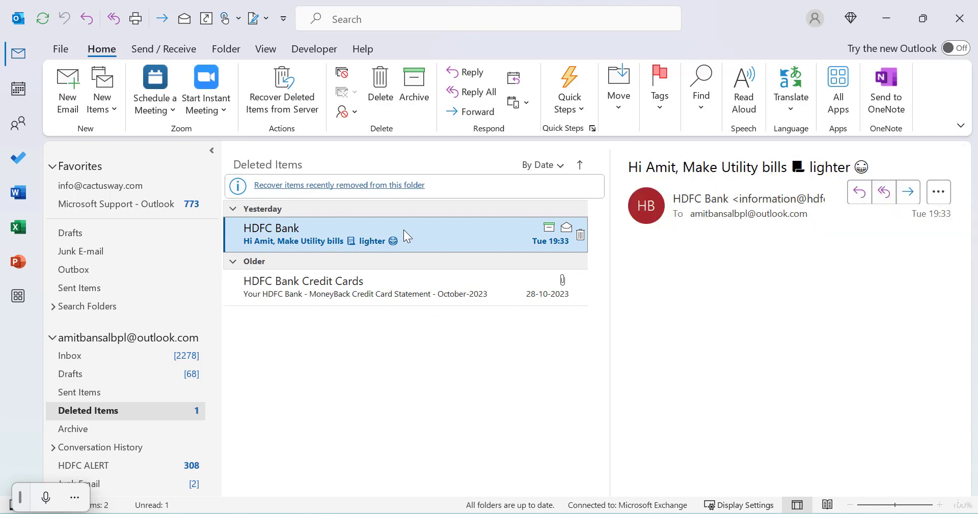
{"action": "right_click", "coordinate": [369, 231]}
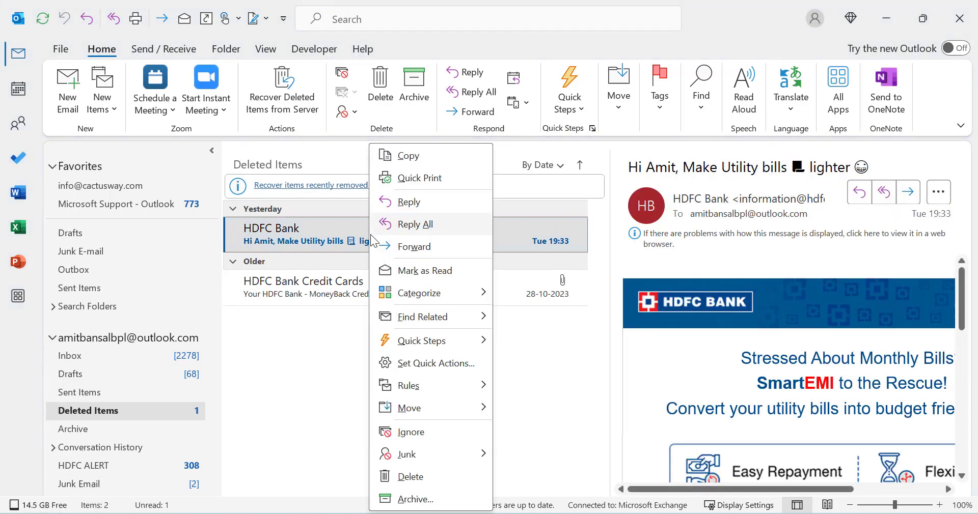
{"action": "mouse_move", "coordinate": [430, 408]}
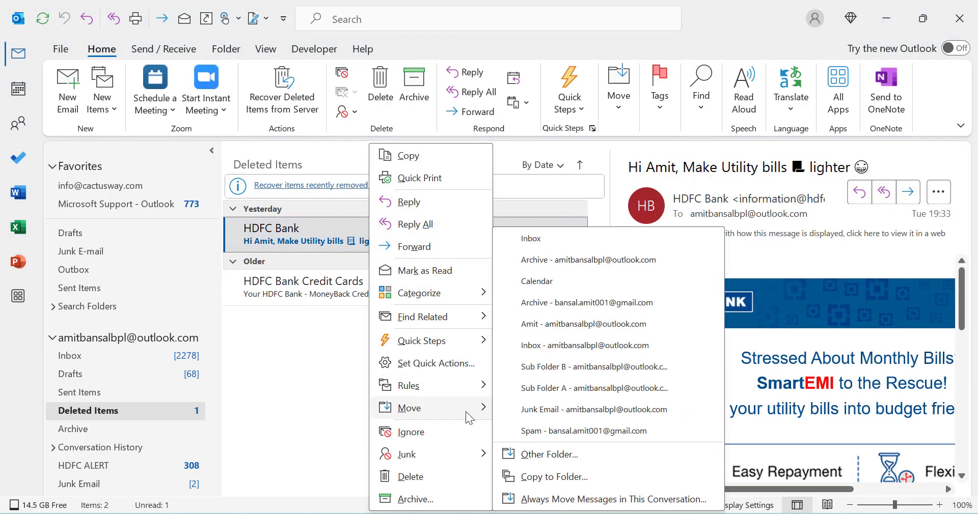
{"action": "left_click", "coordinate": [620, 348]}
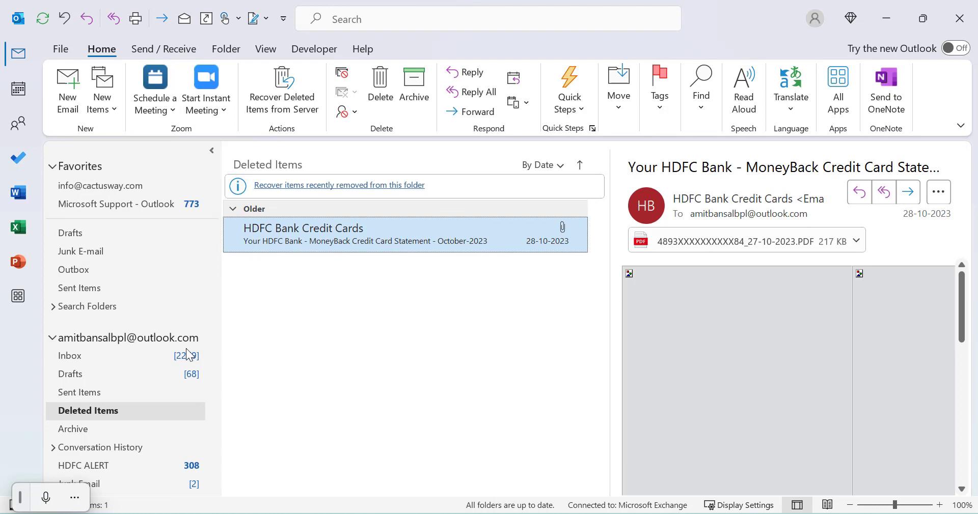
{"action": "left_click", "coordinate": [100, 354]}
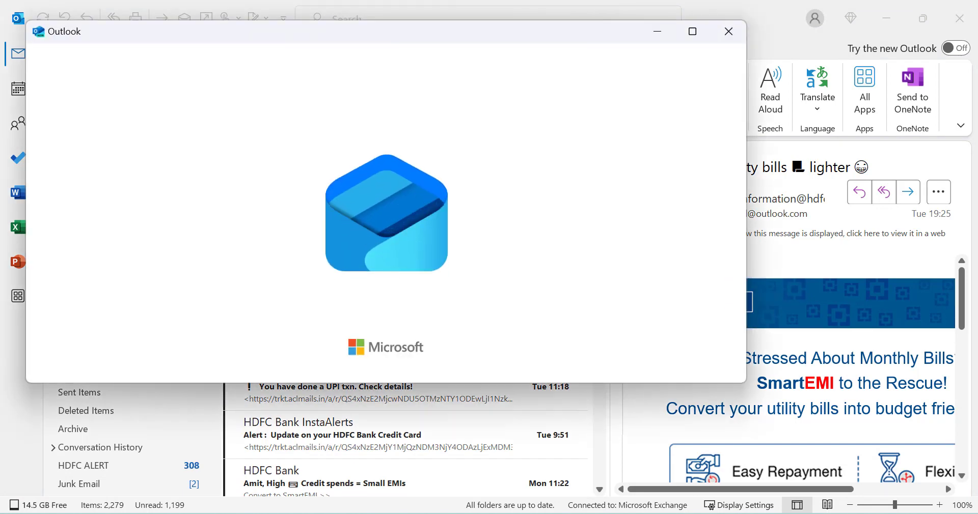
Maximize New Outlook, delete the 7:32 PM HDFC Bank email, and view Deleted Items
{"action": "left_click", "coordinate": [690, 37]}
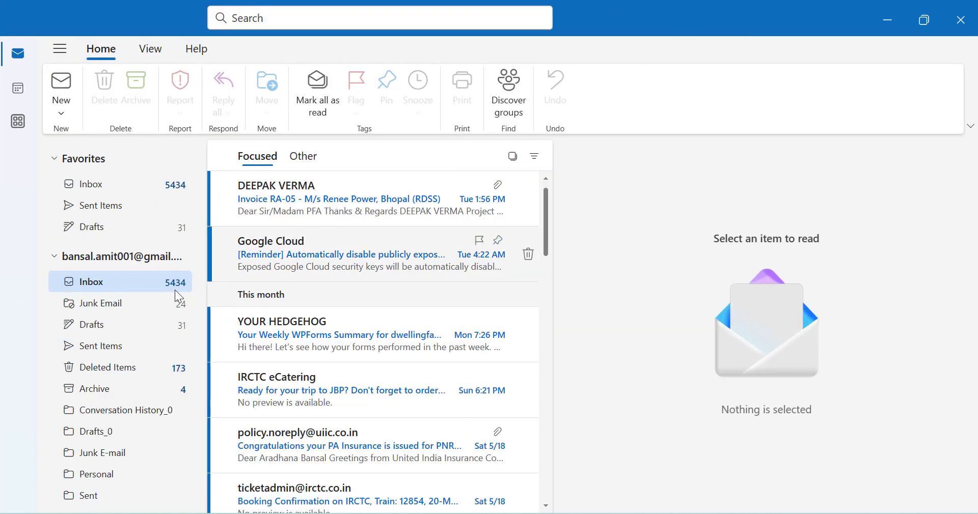
{"action": "scroll", "coordinate": [146, 304], "scroll_direction": "down", "scroll_amount": 1}
{"action": "scroll", "coordinate": [147, 304], "scroll_direction": "down", "scroll_amount": 4}
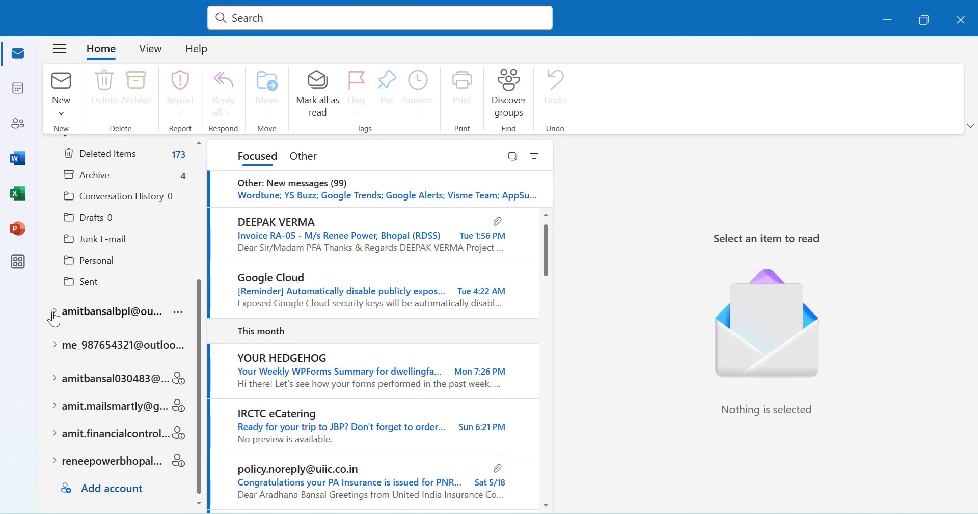
{"action": "mouse_move", "coordinate": [367, 236]}
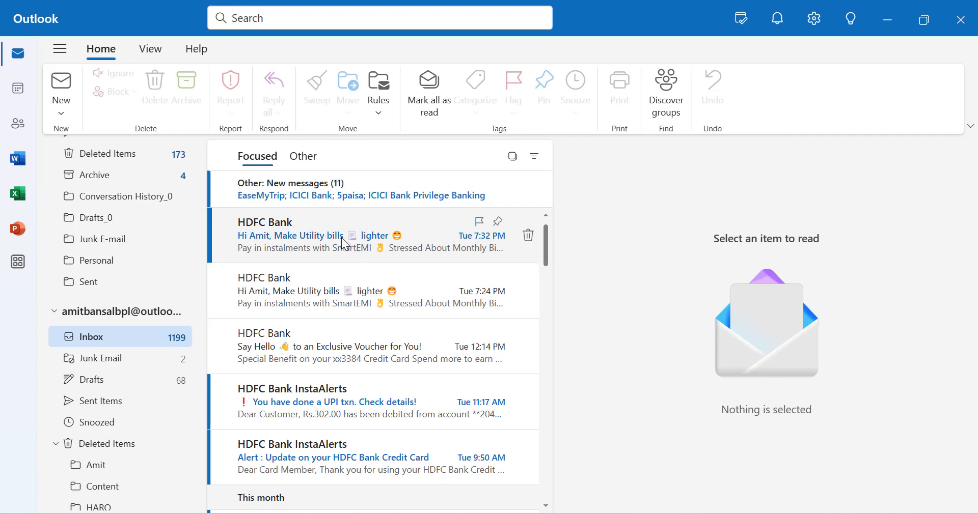
{"action": "left_click", "coordinate": [335, 242]}
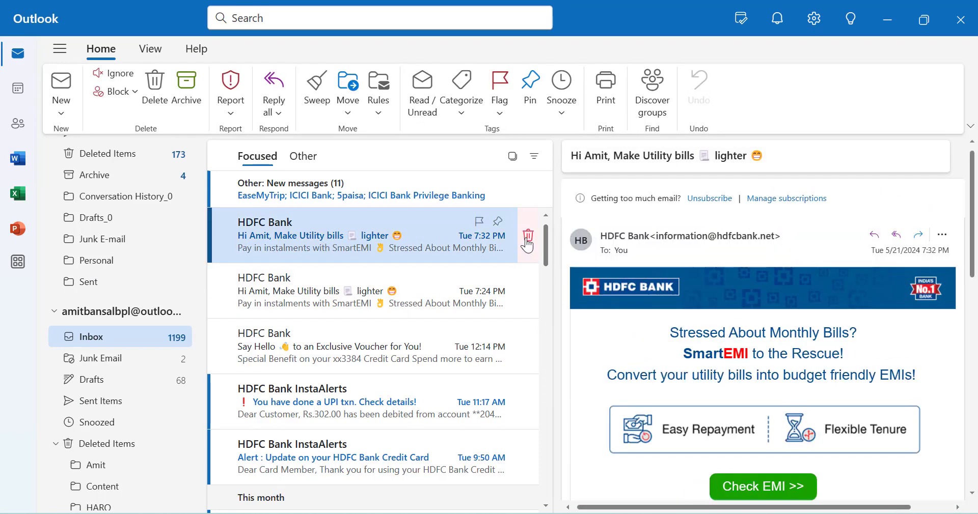
{"action": "left_click", "coordinate": [528, 236]}
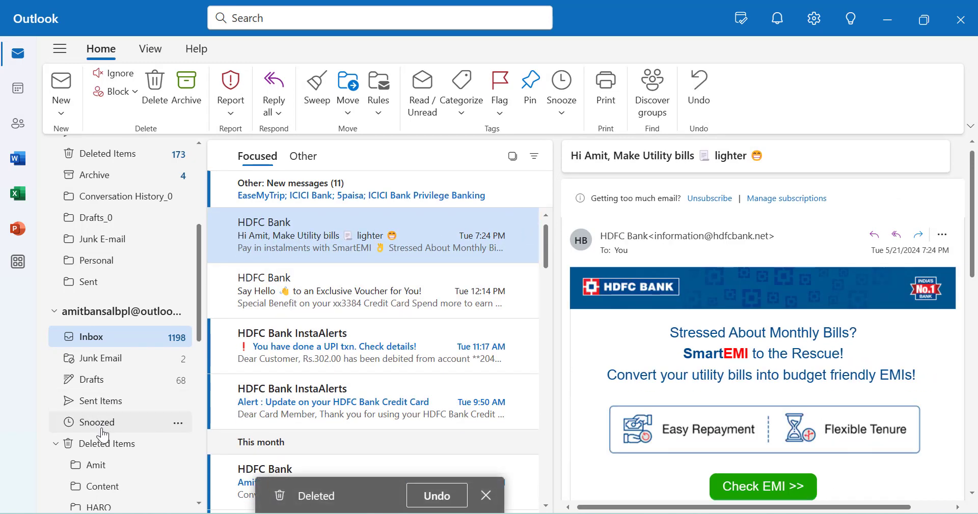
{"action": "left_click", "coordinate": [101, 447]}
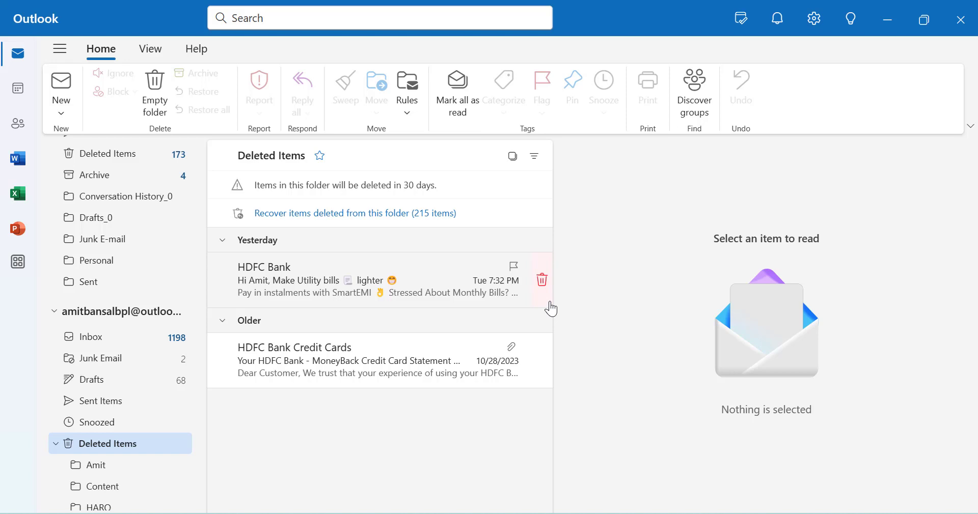
Permanently delete the HDFC Bank utility-bills email from Deleted Items, confirming with OK
{"action": "left_click", "coordinate": [317, 287]}
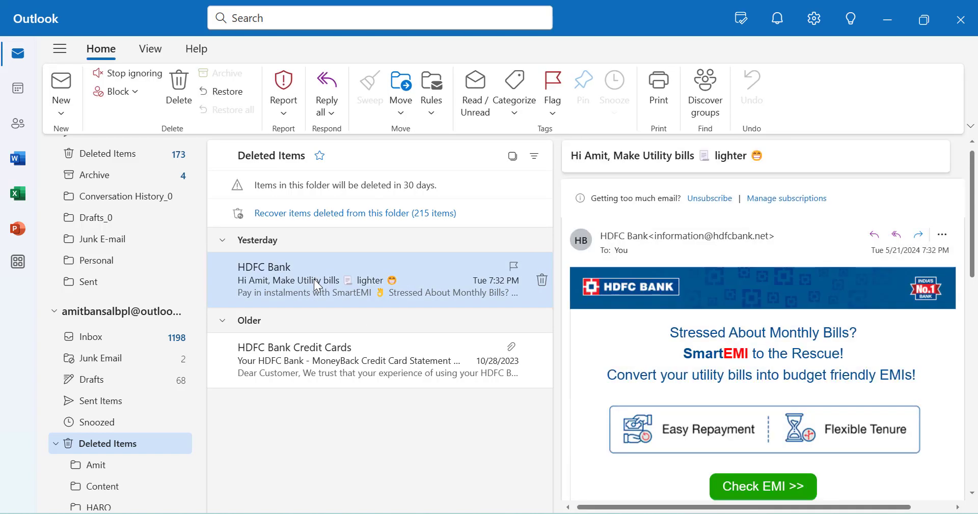
{"action": "right_click", "coordinate": [317, 287]}
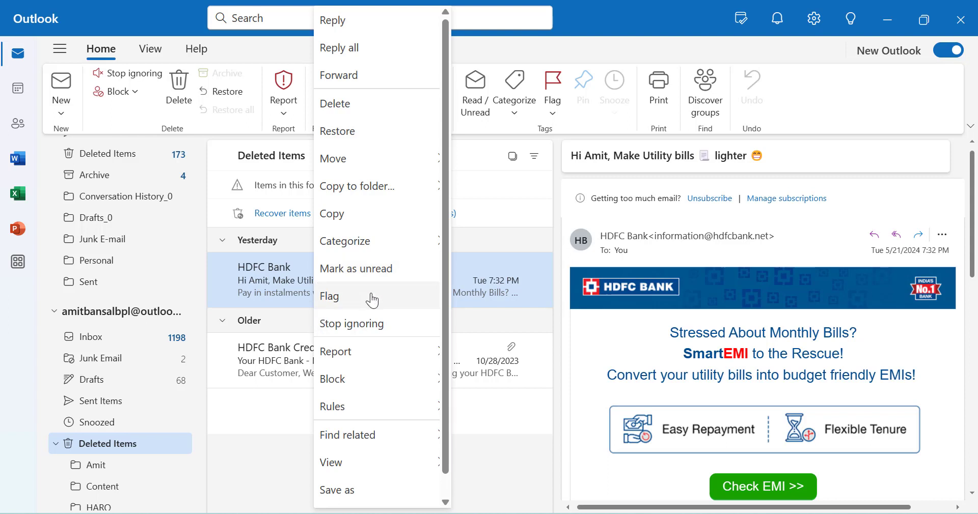
{"action": "mouse_move", "coordinate": [377, 158]}
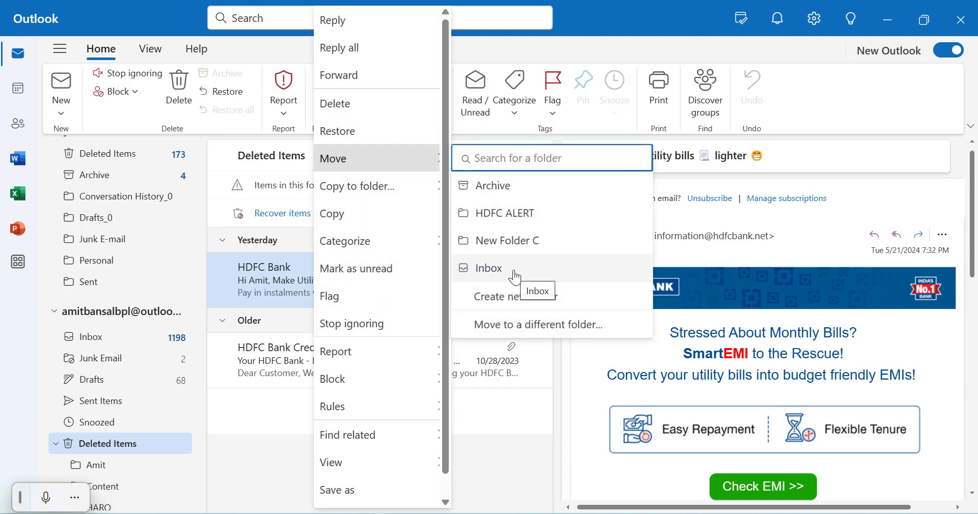
{"action": "left_click", "coordinate": [289, 466]}
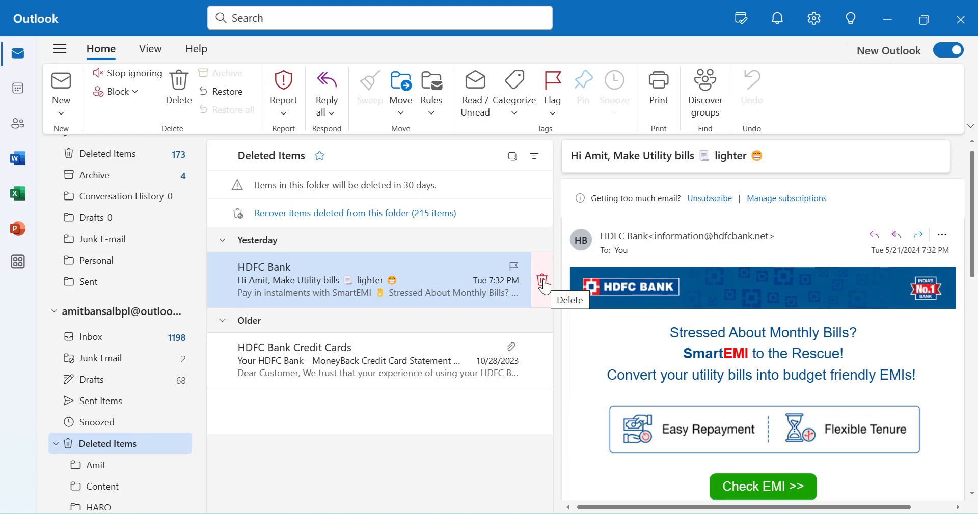
{"action": "left_click", "coordinate": [542, 281]}
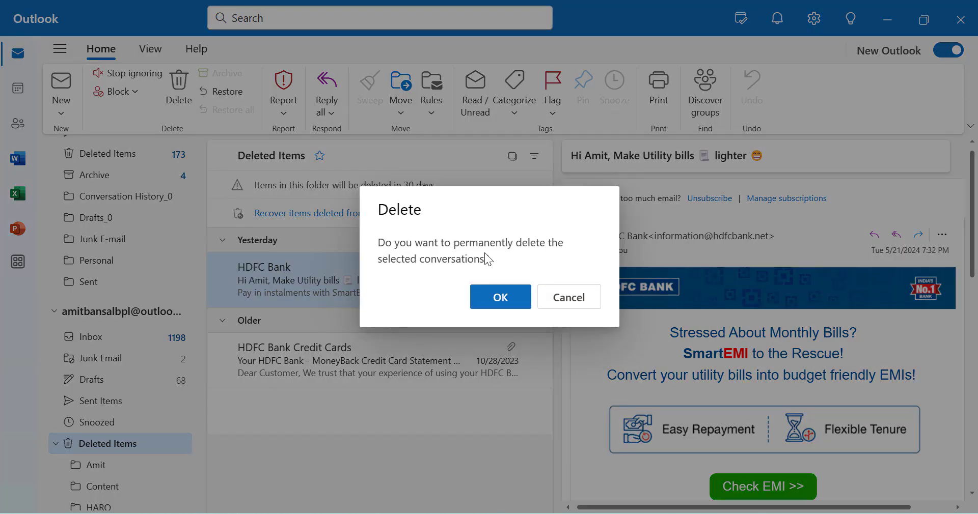
{"action": "left_click", "coordinate": [499, 297]}
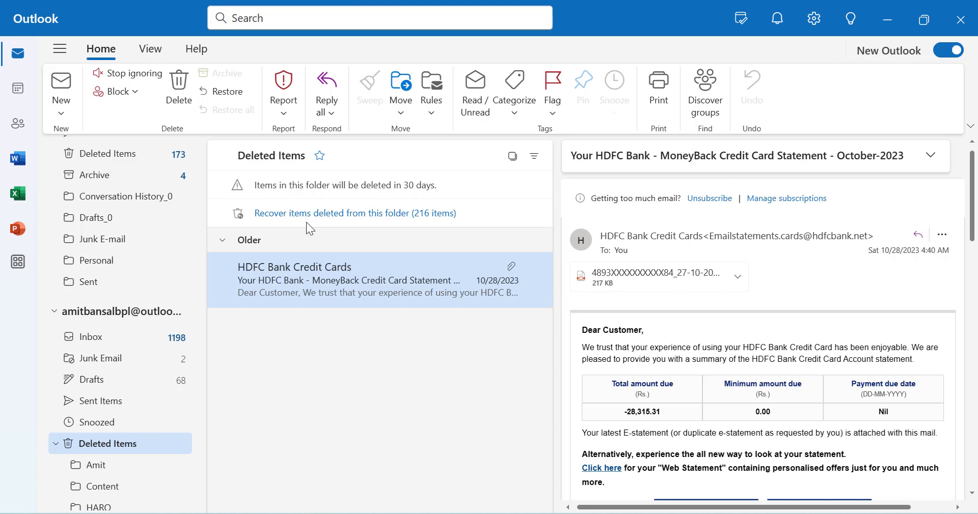
Show recoverable Deleted Items and scroll down to find the HDFC Bank email
{"action": "left_click", "coordinate": [357, 214]}
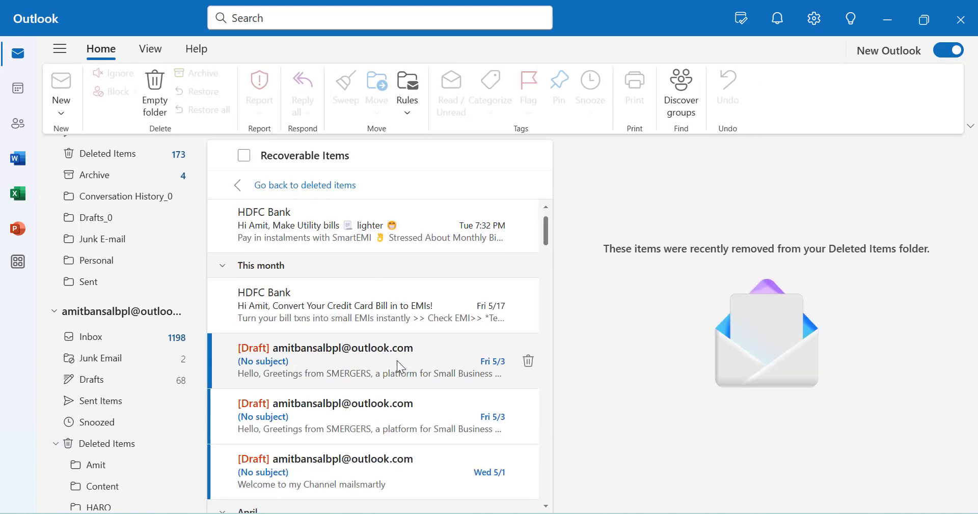
{"action": "scroll", "coordinate": [396, 360], "scroll_direction": "down", "scroll_amount": 3}
{"action": "scroll", "coordinate": [396, 361], "scroll_direction": "down", "scroll_amount": 2}
{"action": "scroll", "coordinate": [401, 368], "scroll_direction": "down", "scroll_amount": 3}
{"action": "scroll", "coordinate": [401, 368], "scroll_direction": "down", "scroll_amount": 3}
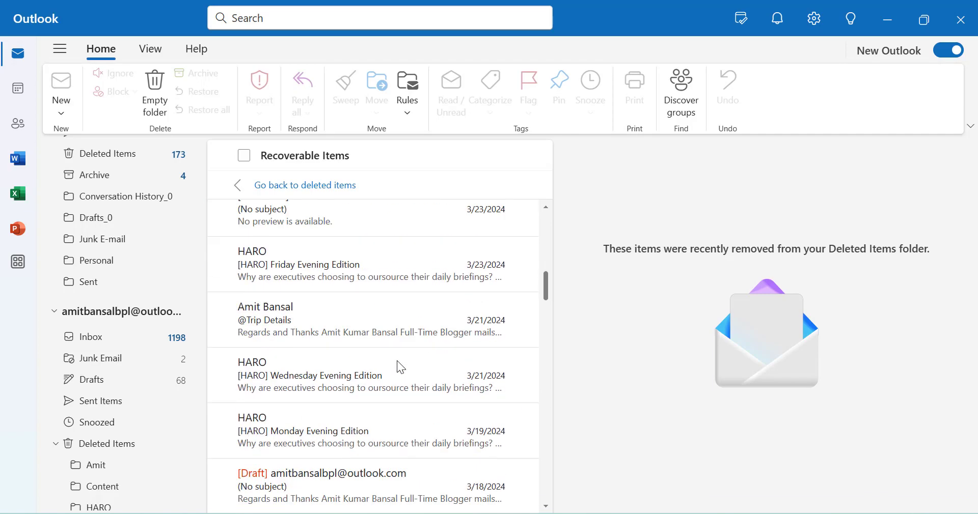
{"action": "scroll", "coordinate": [401, 368], "scroll_direction": "down", "scroll_amount": 3}
{"action": "scroll", "coordinate": [401, 368], "scroll_direction": "down", "scroll_amount": 3}
{"action": "scroll", "coordinate": [401, 368], "scroll_direction": "down", "scroll_amount": 3}
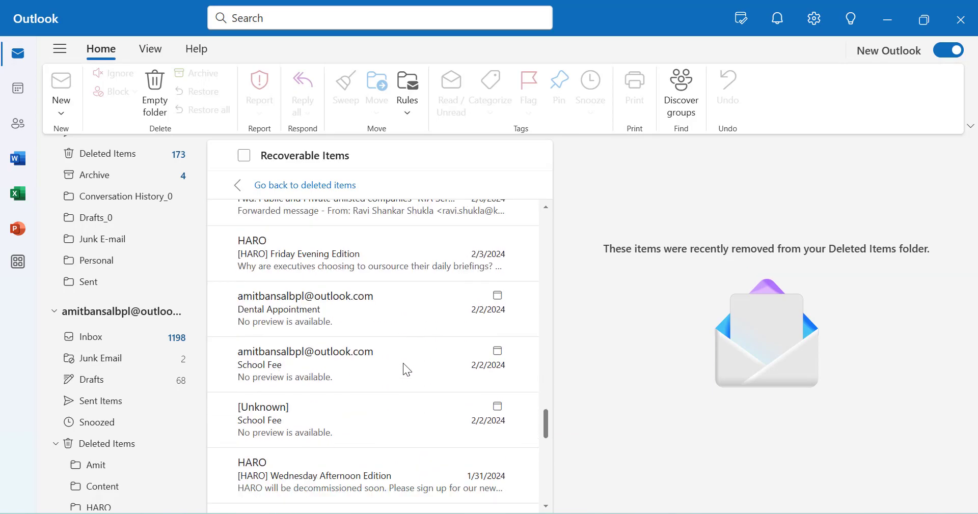
{"action": "scroll", "coordinate": [403, 364], "scroll_direction": "down", "scroll_amount": 5}
{"action": "scroll", "coordinate": [403, 364], "scroll_direction": "down", "scroll_amount": 5}
{"action": "scroll", "coordinate": [403, 364], "scroll_direction": "down", "scroll_amount": 5}
{"action": "scroll", "coordinate": [403, 364], "scroll_direction": "down", "scroll_amount": 5}
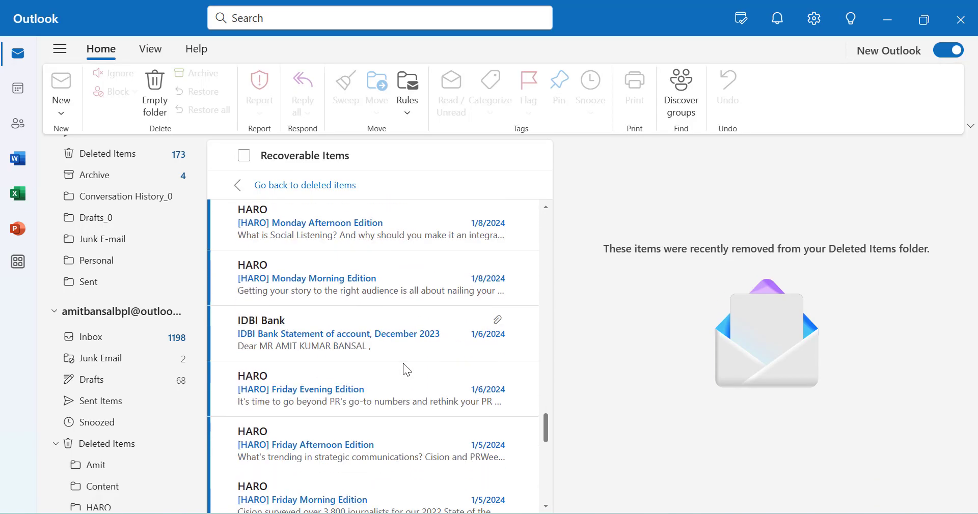
{"action": "scroll", "coordinate": [405, 365], "scroll_direction": "down", "scroll_amount": 5}
{"action": "scroll", "coordinate": [404, 365], "scroll_direction": "down", "scroll_amount": 5}
{"action": "left_click_drag", "start_coordinate": [544, 395], "coordinate": [551, 177]}
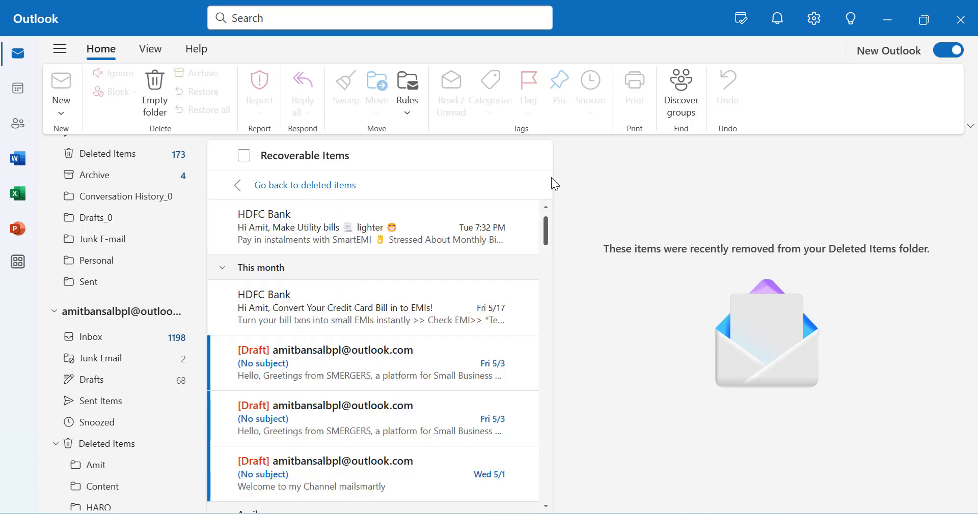
{"action": "mouse_move", "coordinate": [367, 227]}
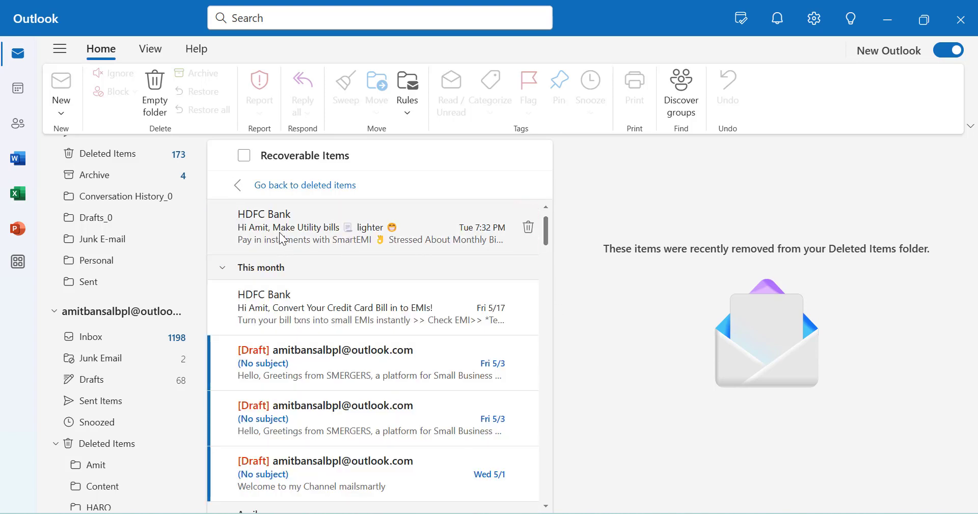
Restore the 7:32 PM HDFC Bank utility-bills email and return to Deleted Items
{"action": "left_click", "coordinate": [284, 239]}
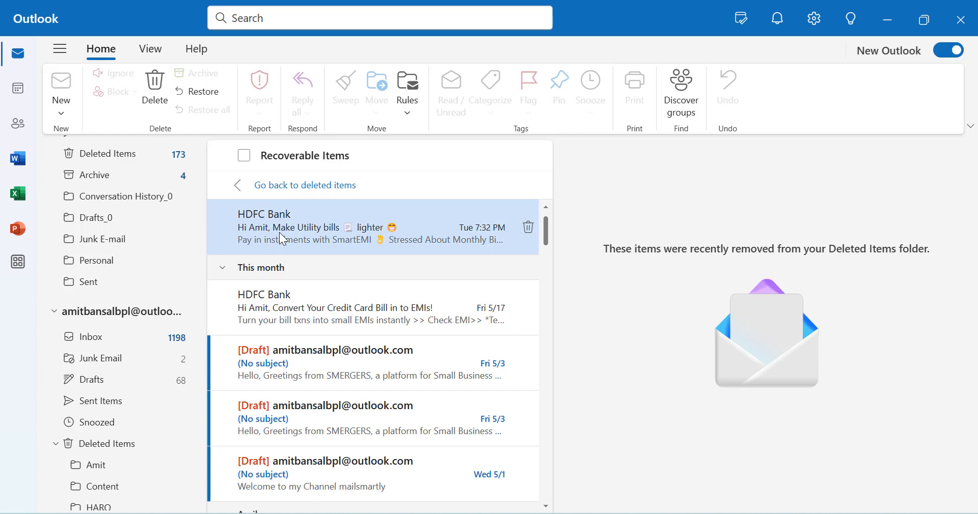
{"action": "right_click", "coordinate": [280, 233]}
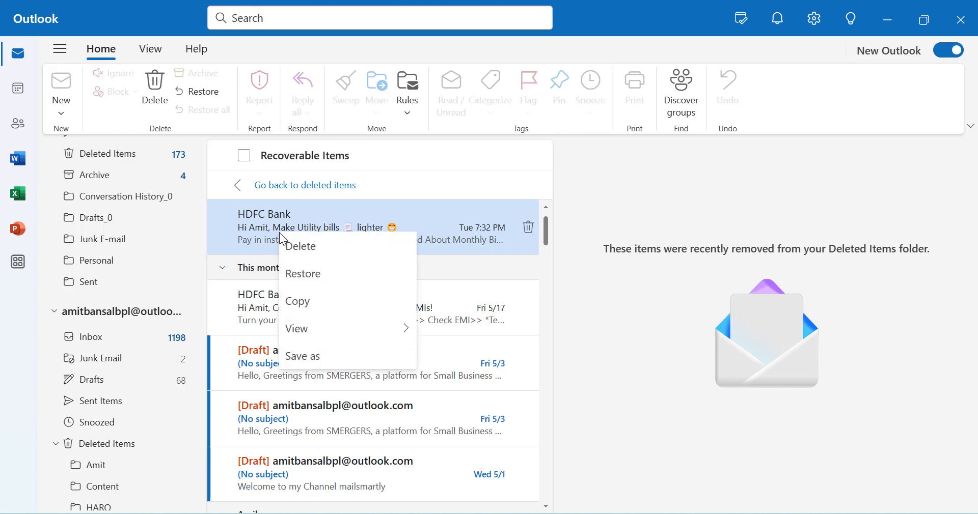
{"action": "left_click", "coordinate": [313, 275]}
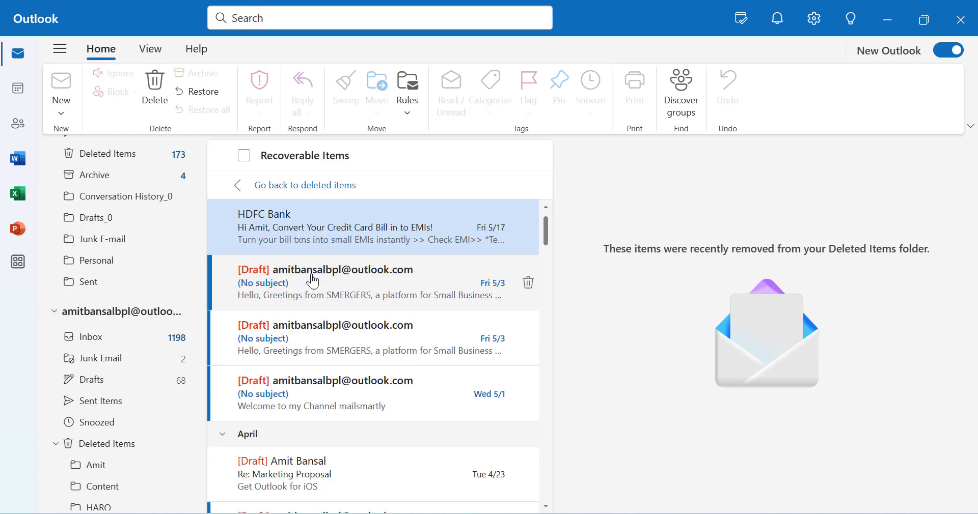
{"action": "left_click", "coordinate": [107, 445]}
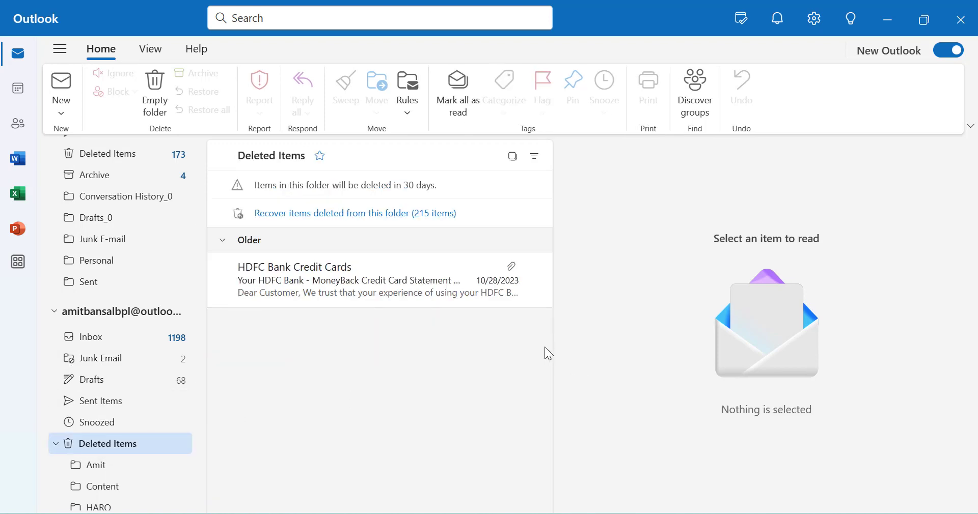
Check the Inbox for the restored 7:32 PM HDFC Bank utility-bills email at the top
{"action": "left_click", "coordinate": [83, 339]}
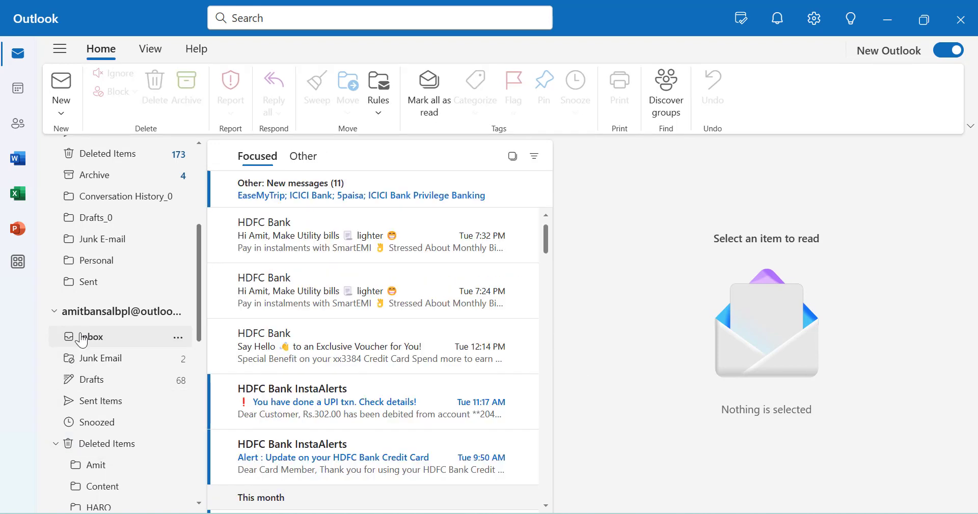